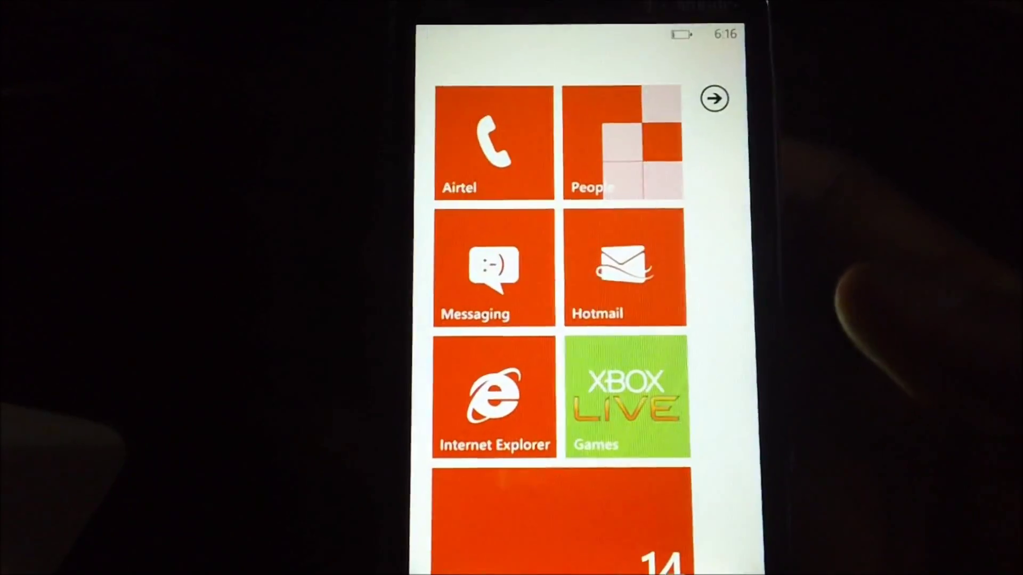
scroll(730, 366, "down", 5)
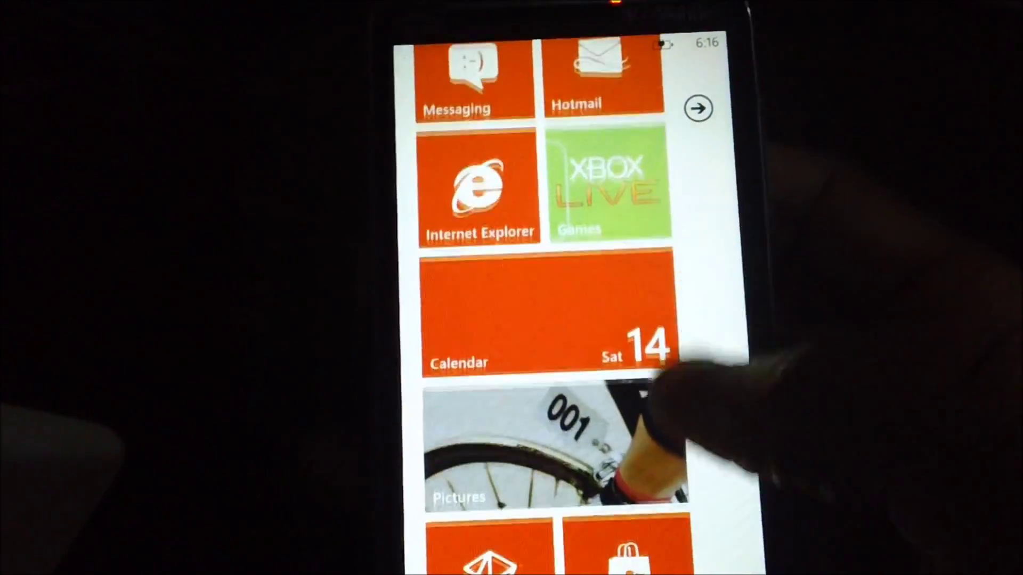
scroll(673, 410, "up", 5)
- Open the alphabetical App List from the Start screen
left_click(703, 104)
scroll(685, 376, "up", 4)
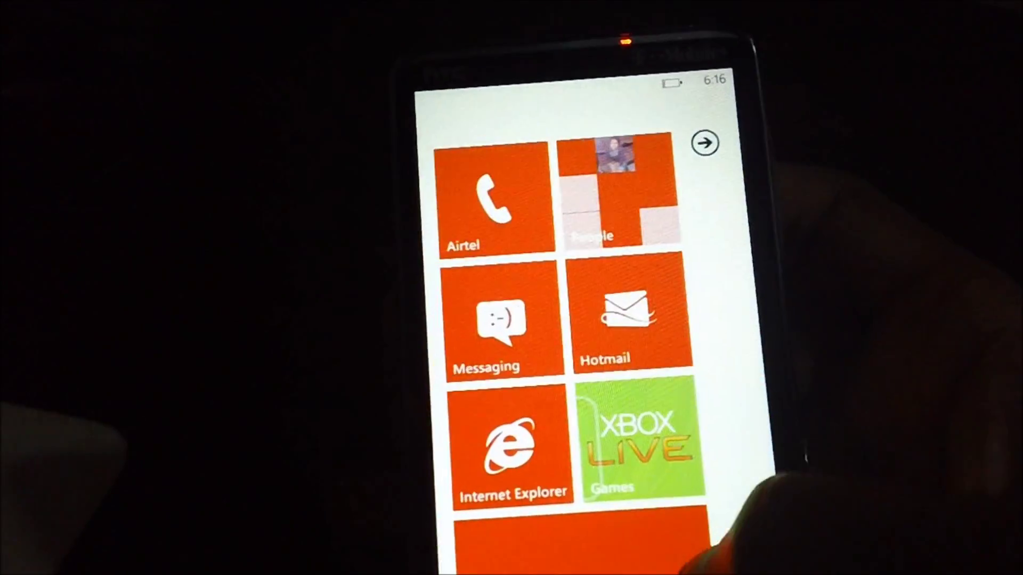
scroll(711, 312, "down", 4)
scroll(685, 343, "up", 2)
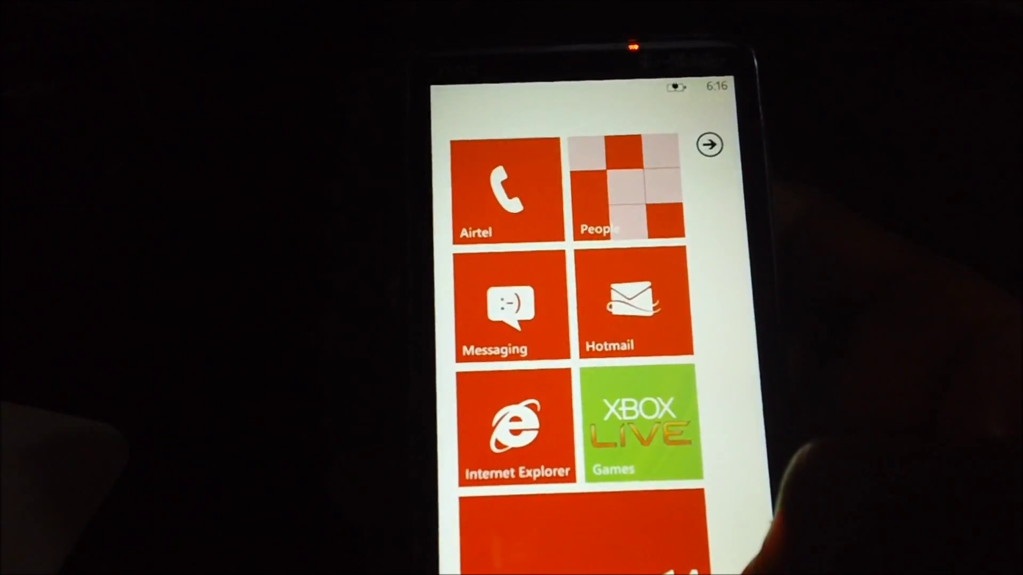
scroll(703, 448, "down", 3)
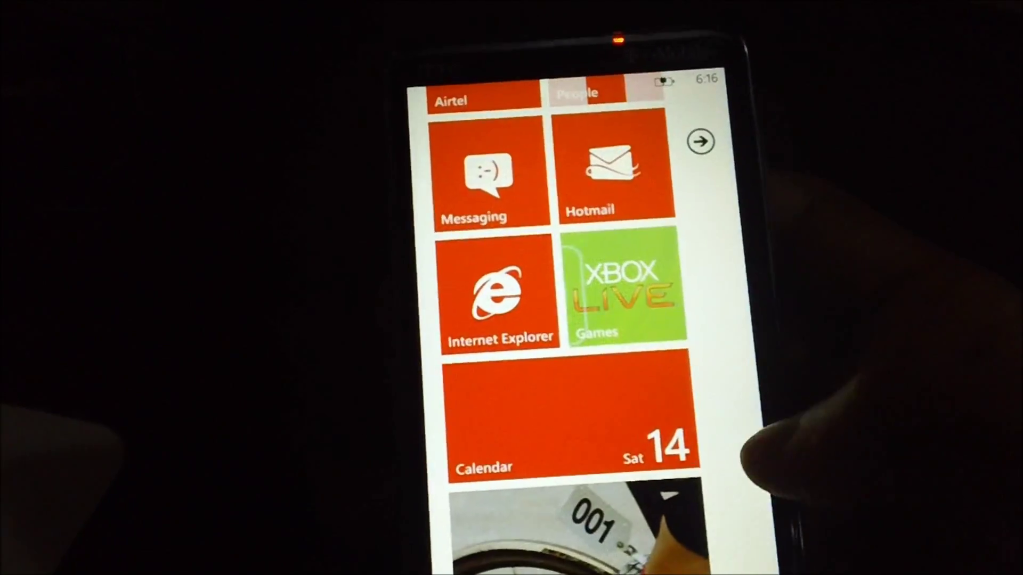
scroll(719, 463, "right", 5)
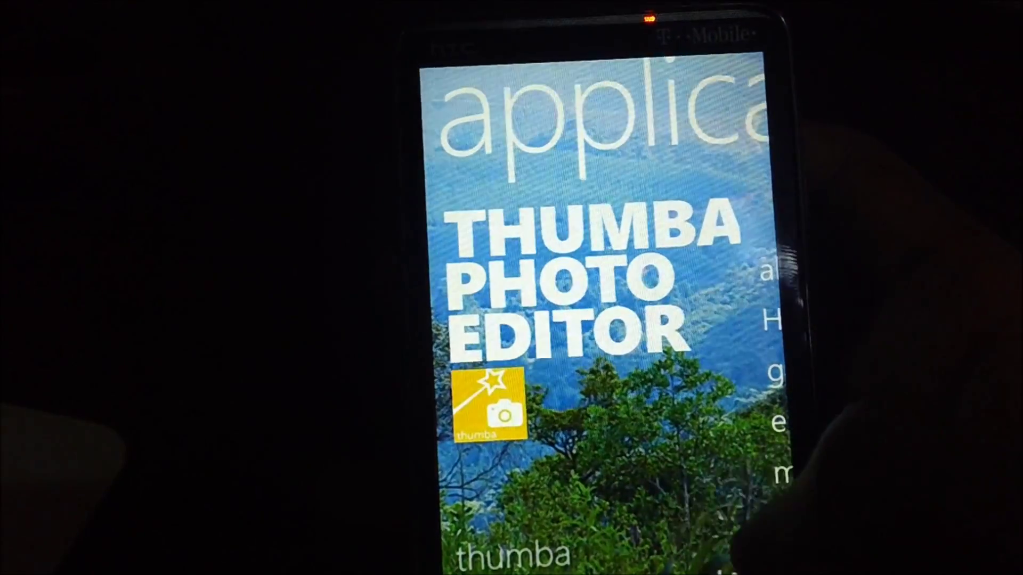
- Swipe from the Marketplace promo over to the app categories
left_click_drag(719, 360, 479, 361)
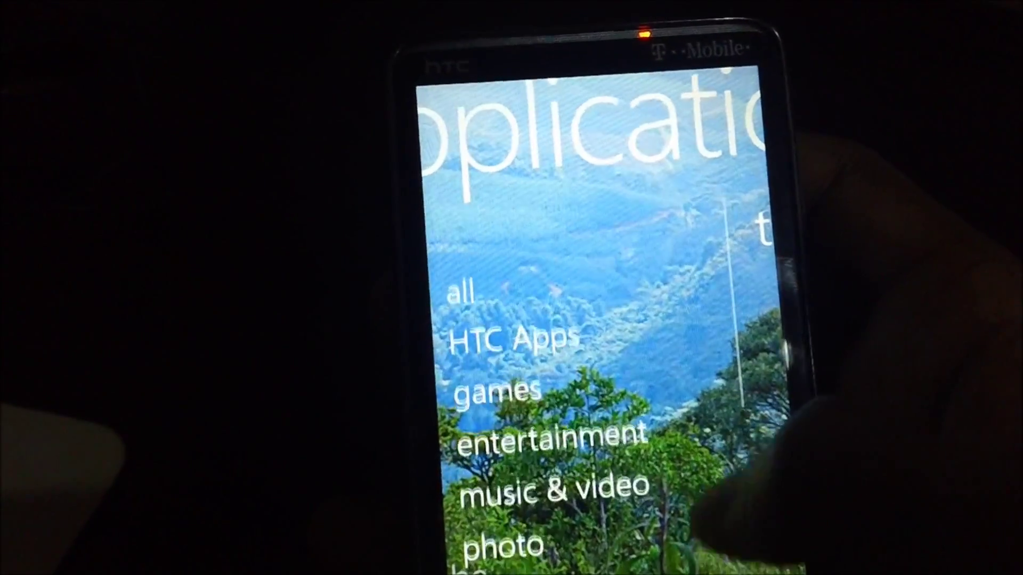
left_click_drag(664, 356, 736, 468)
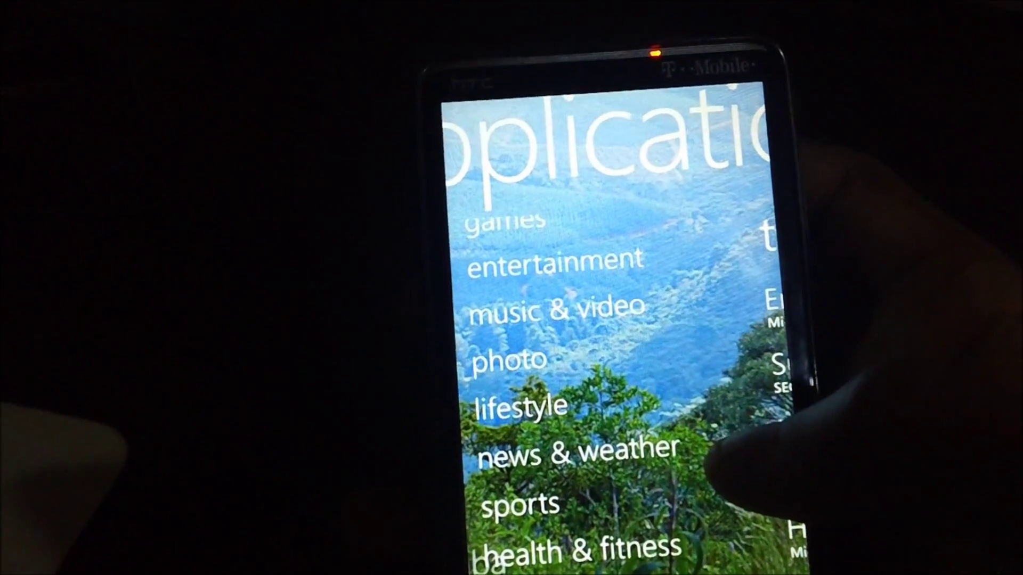
left_click_drag(684, 433, 753, 525)
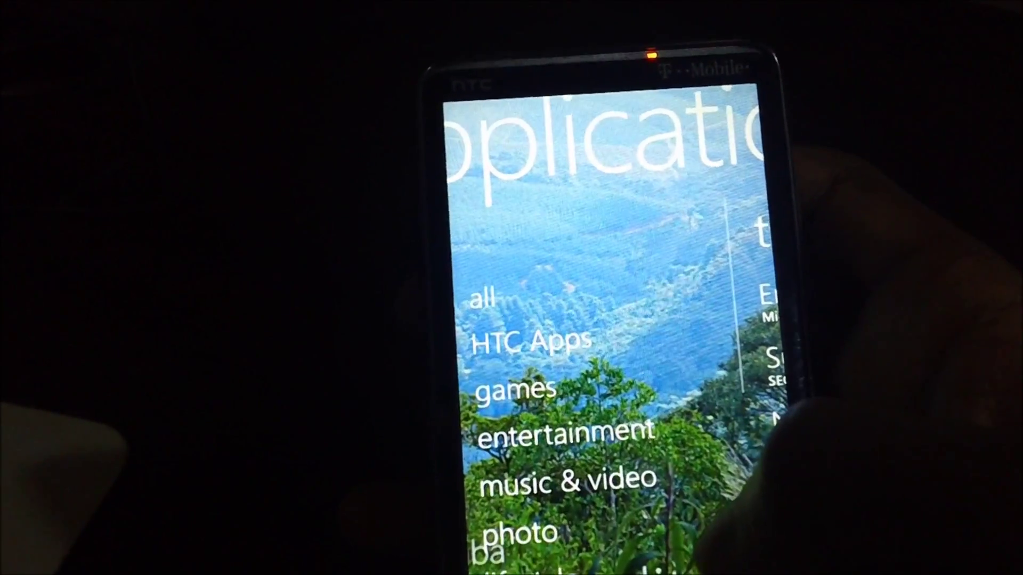
left_click_drag(651, 292, 719, 415)
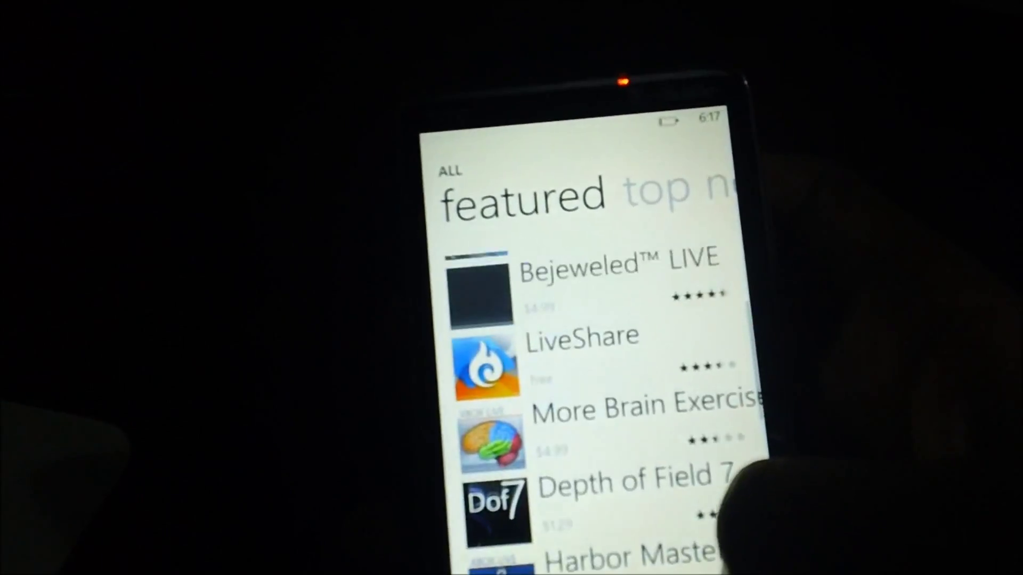
left_click_drag(743, 447, 685, 320)
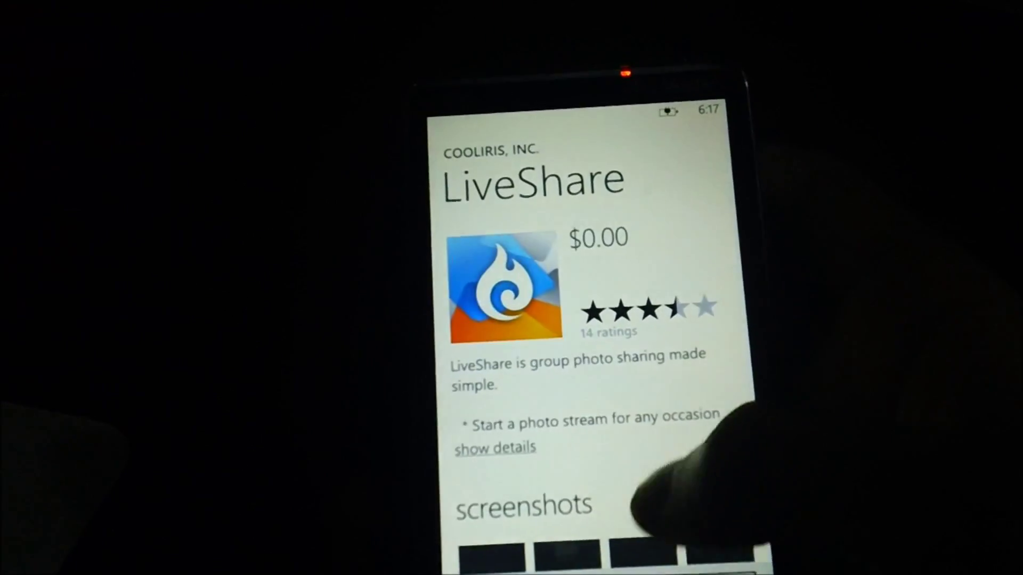
left_click_drag(643, 503, 620, 399)
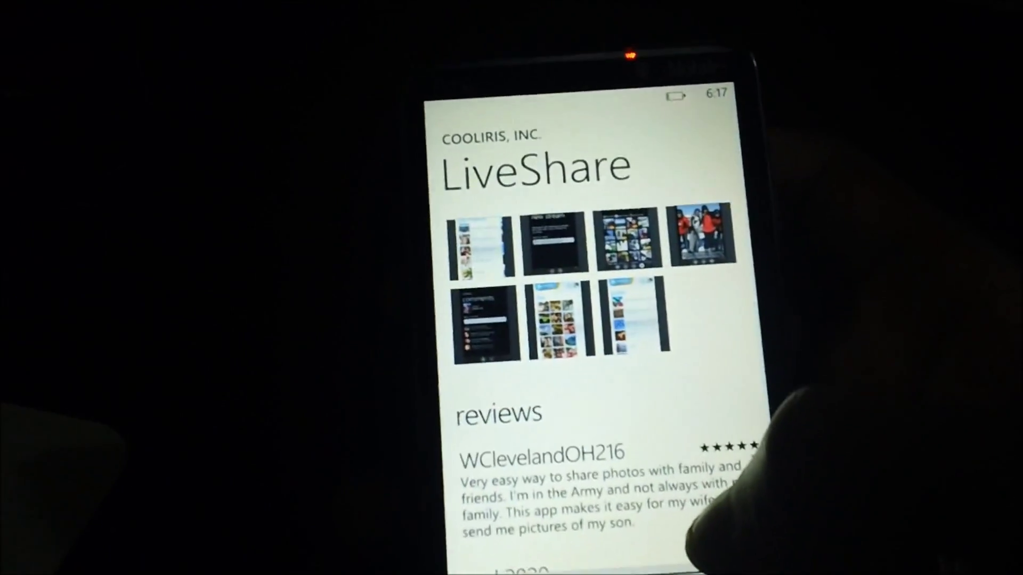
left_click_drag(752, 416, 730, 388)
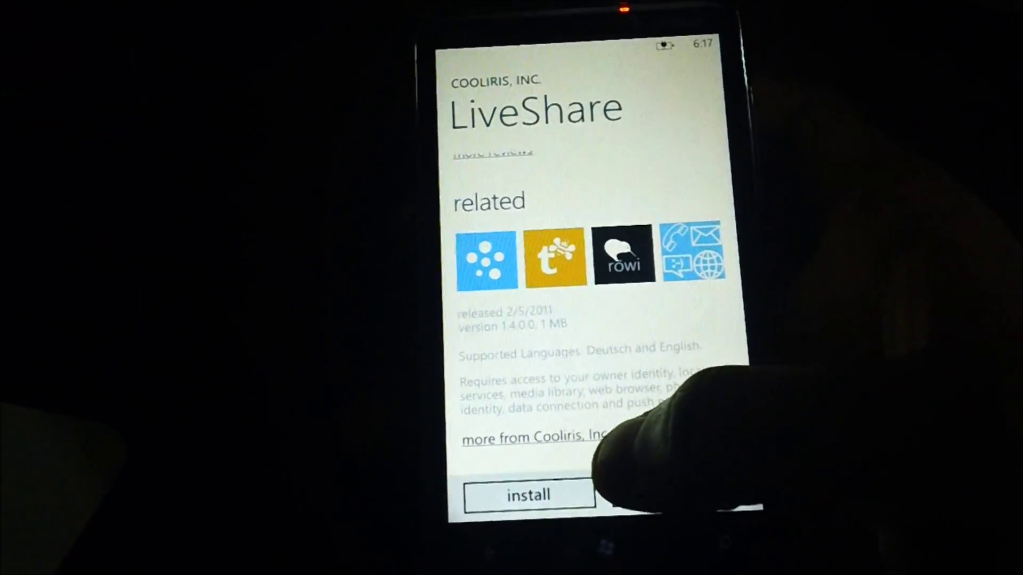
scroll(592, 320, "up", 5)
scroll(591, 319, "up", 3)
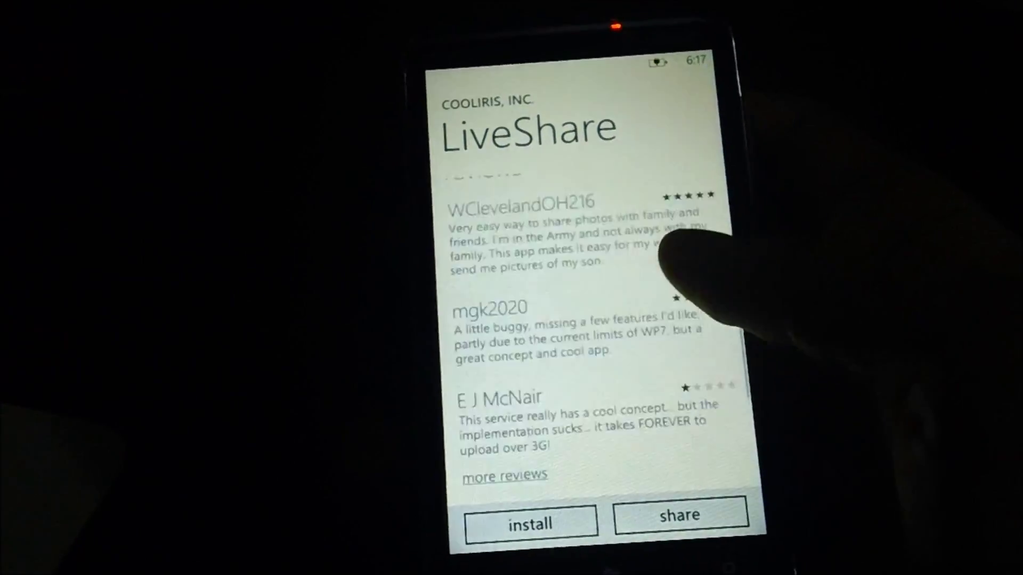
scroll(592, 320, "down", 5)
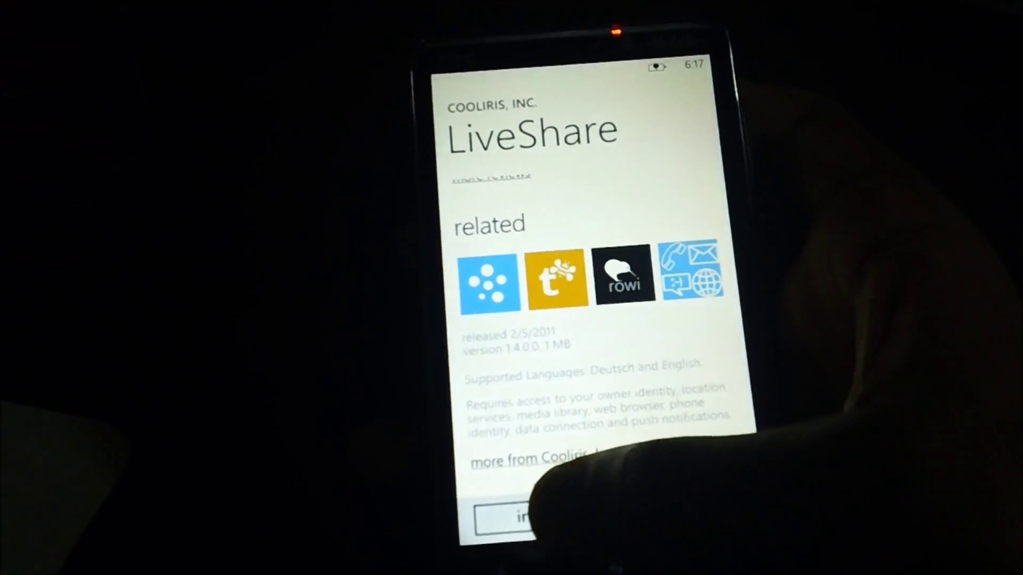
left_click(545, 511)
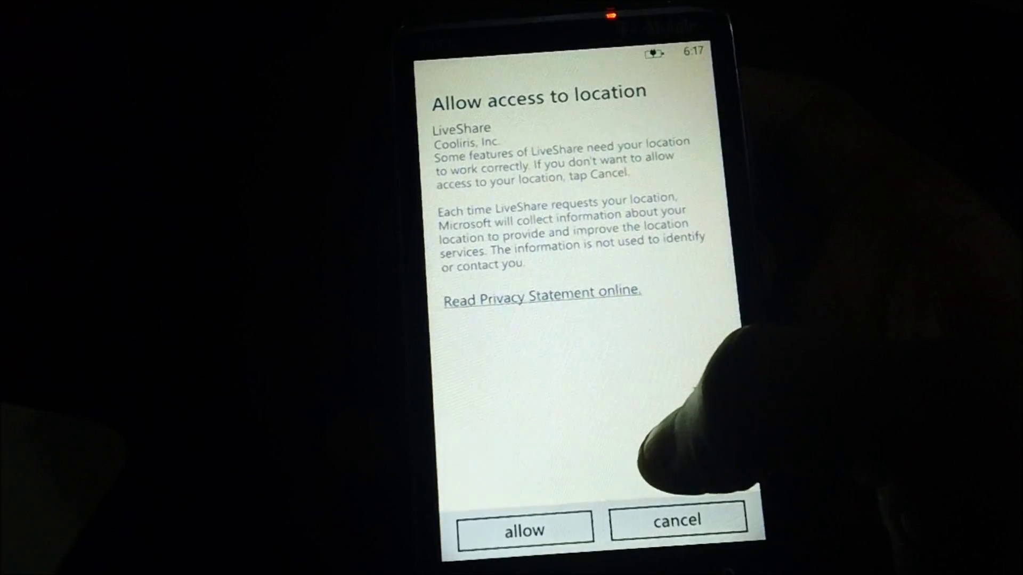
- Allow LiveShare location access and check its download progress on the downloads page
left_click(648, 525)
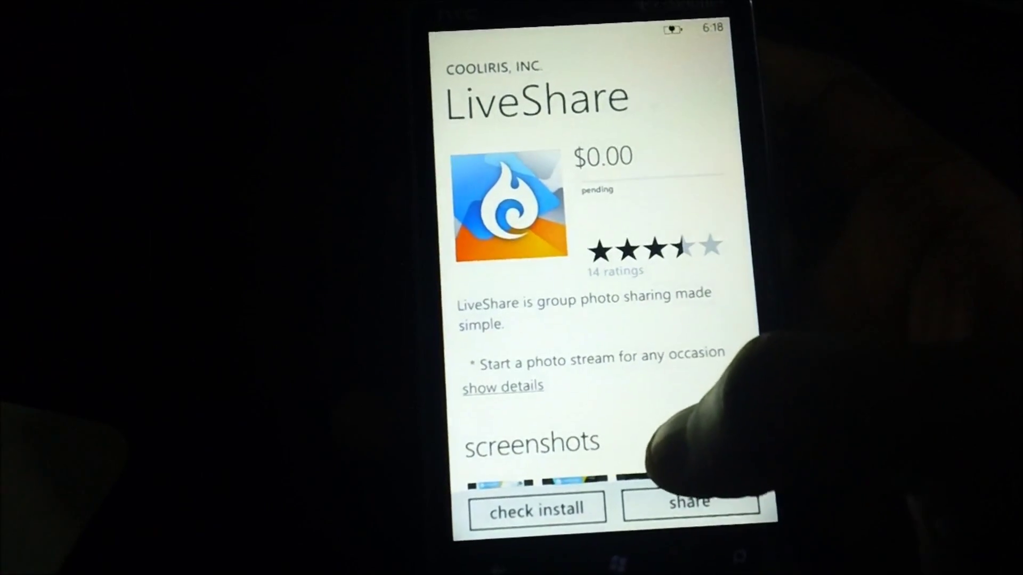
scroll(591, 335, "down", 5)
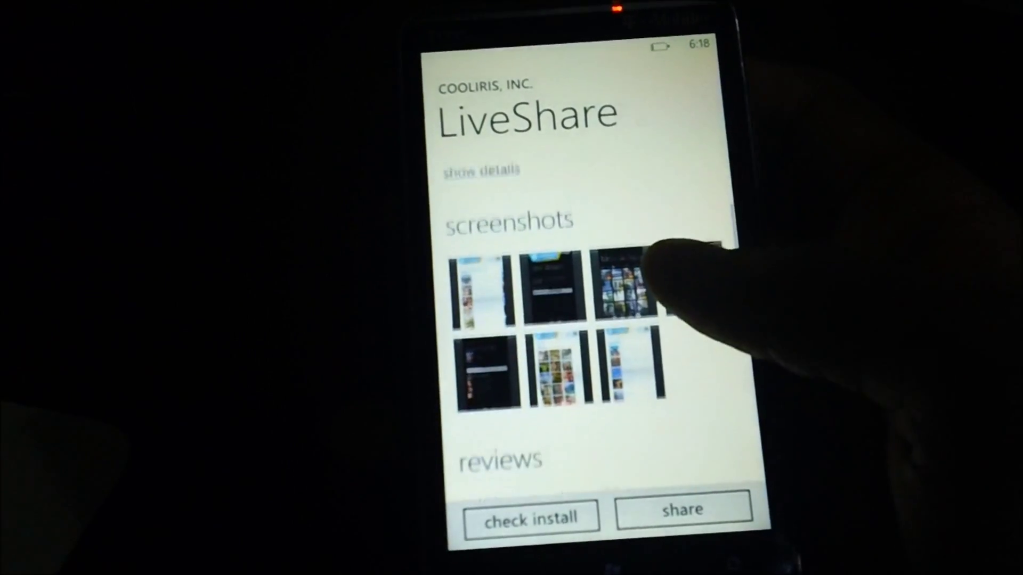
scroll(651, 267, "down", 2)
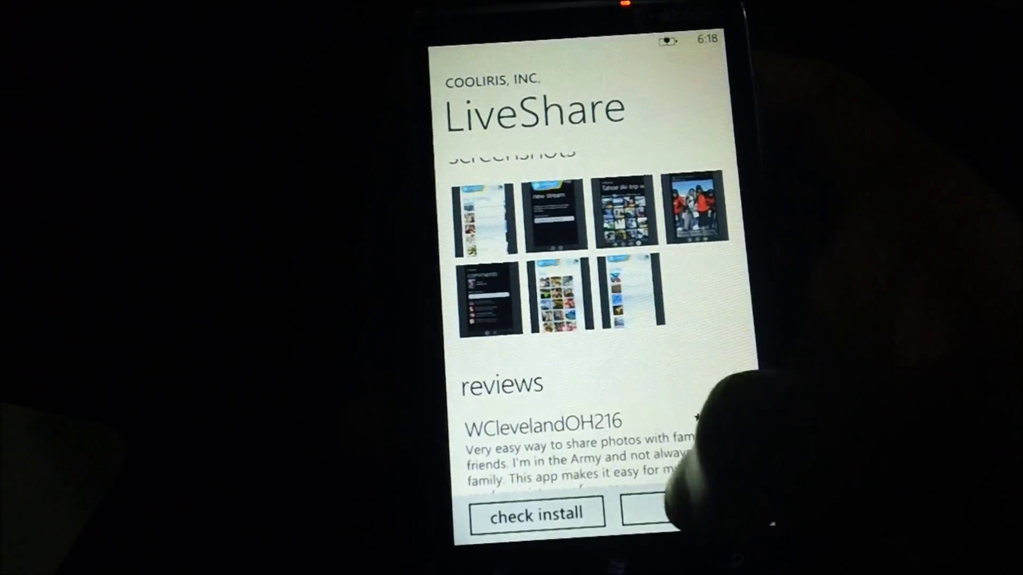
scroll(687, 360, "down", 3)
scroll(664, 399, "up", 4)
scroll(647, 447, "up", 2)
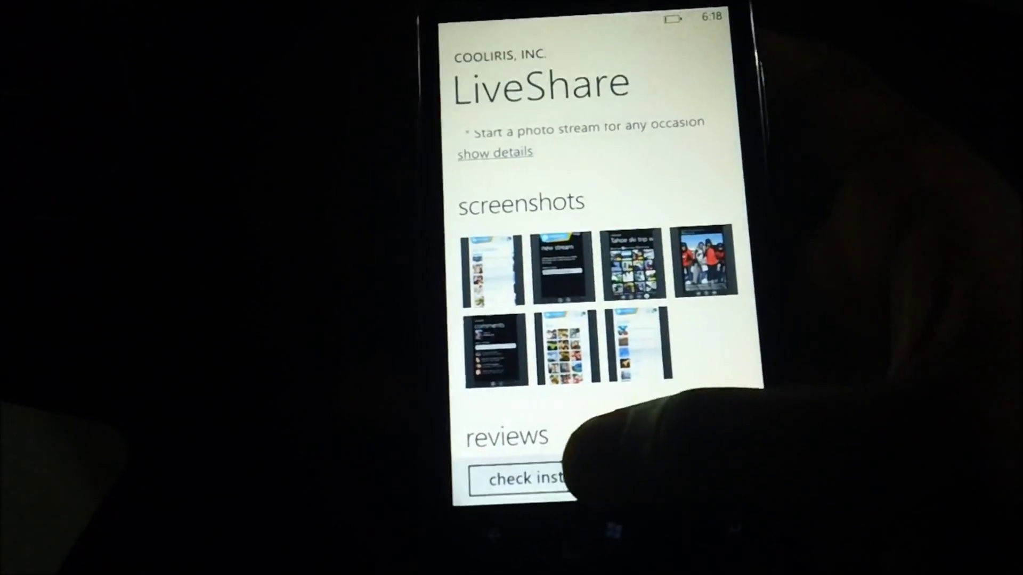
left_click(528, 480)
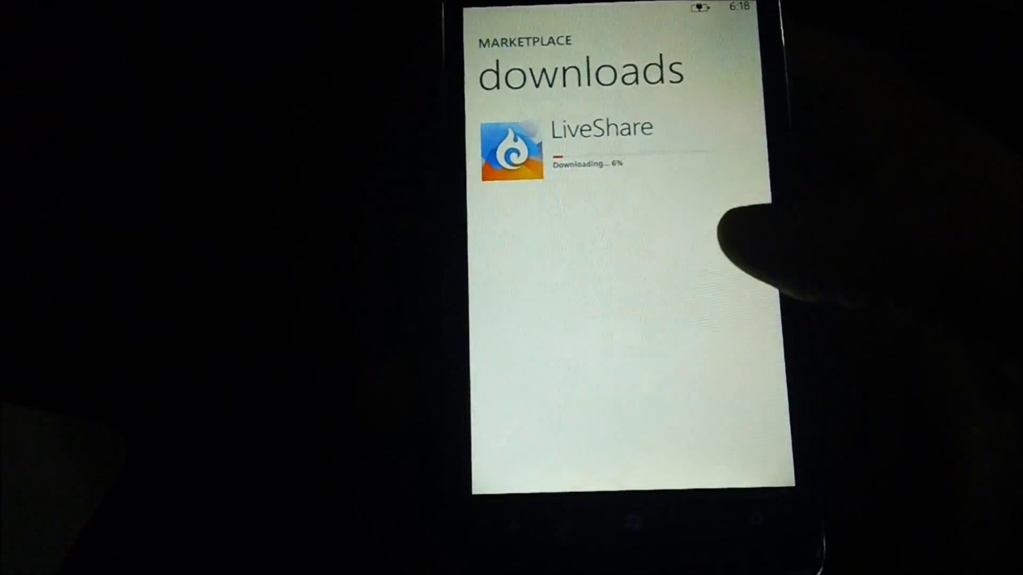